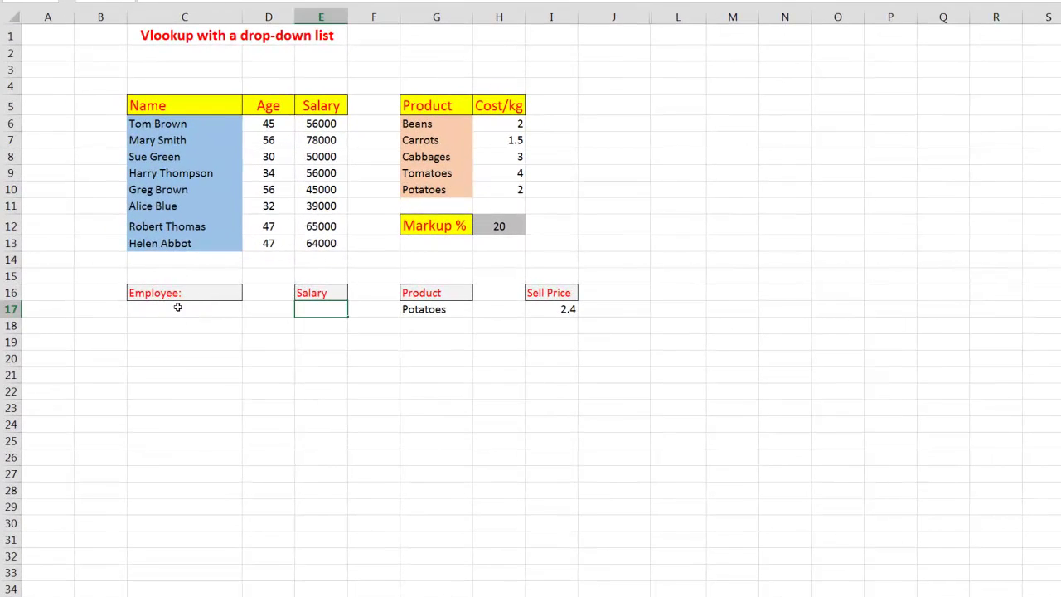
- Add a List validation on C17 with source $C$6:$C$13 and check the employee-name drop-down
click(191, 308)
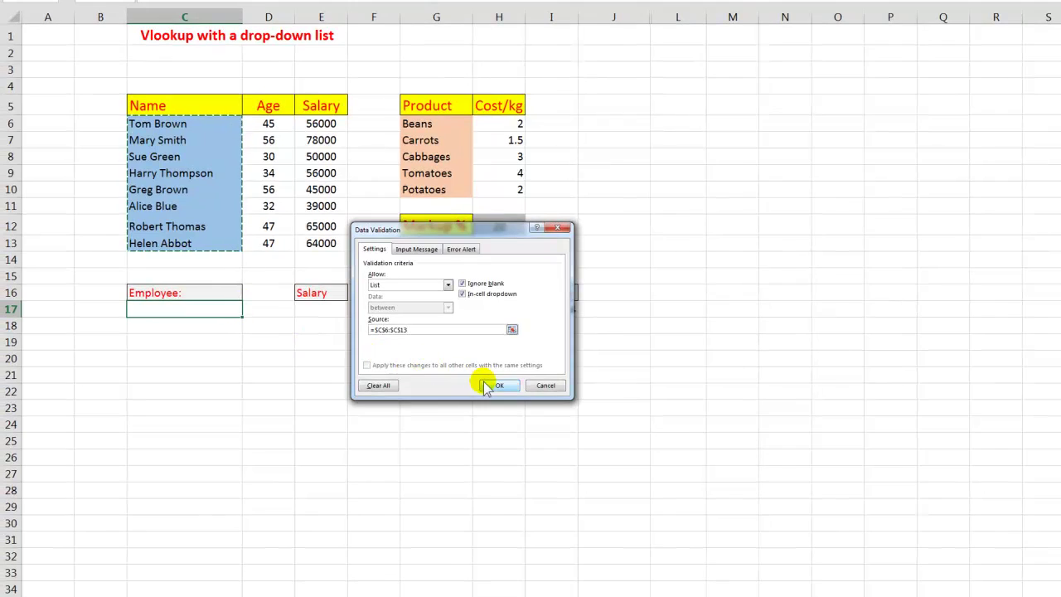
click(488, 387)
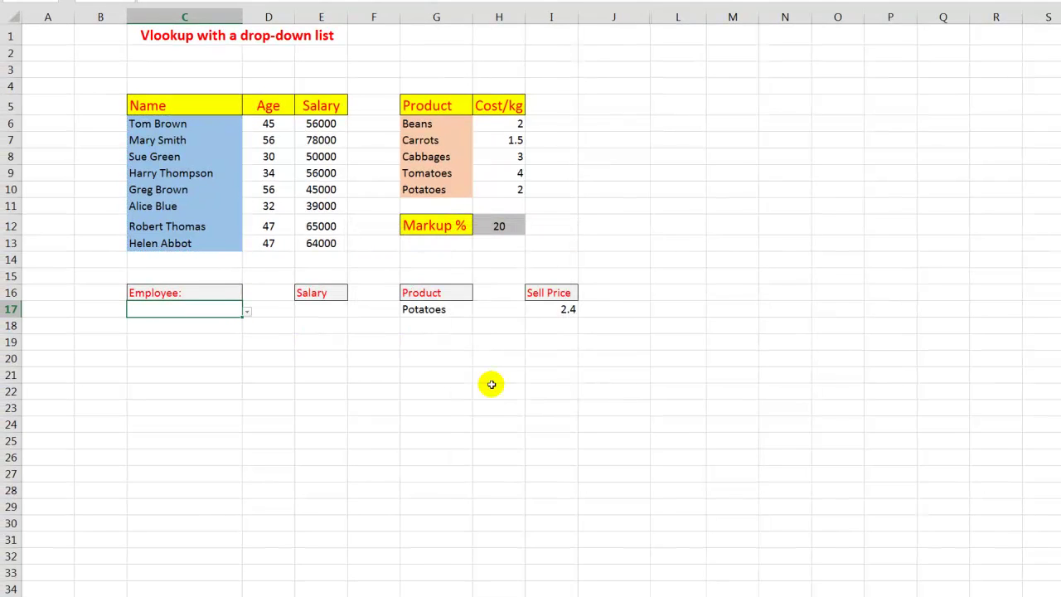
click(247, 312)
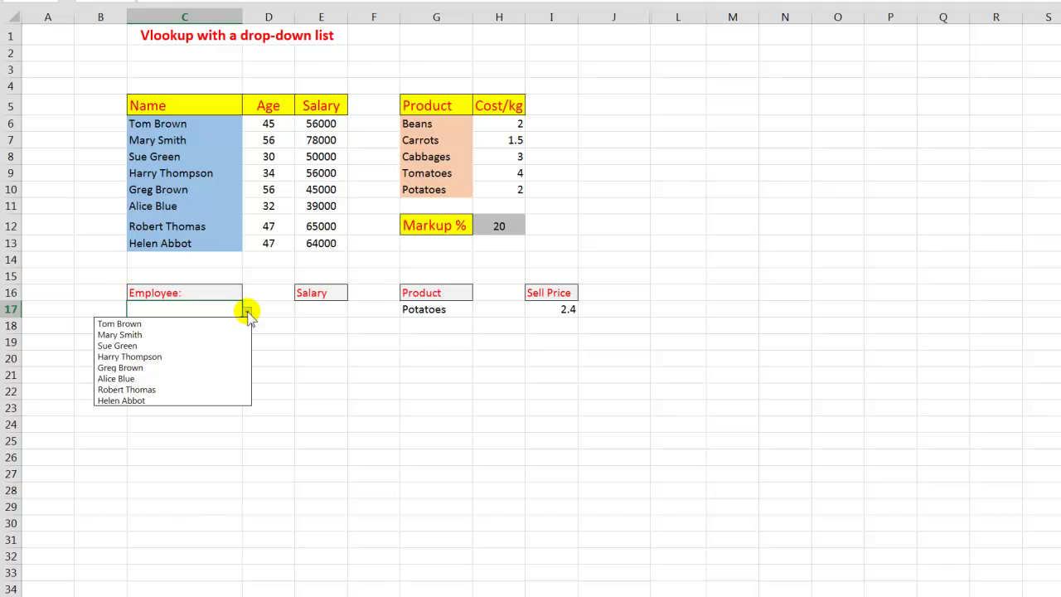
click(314, 308)
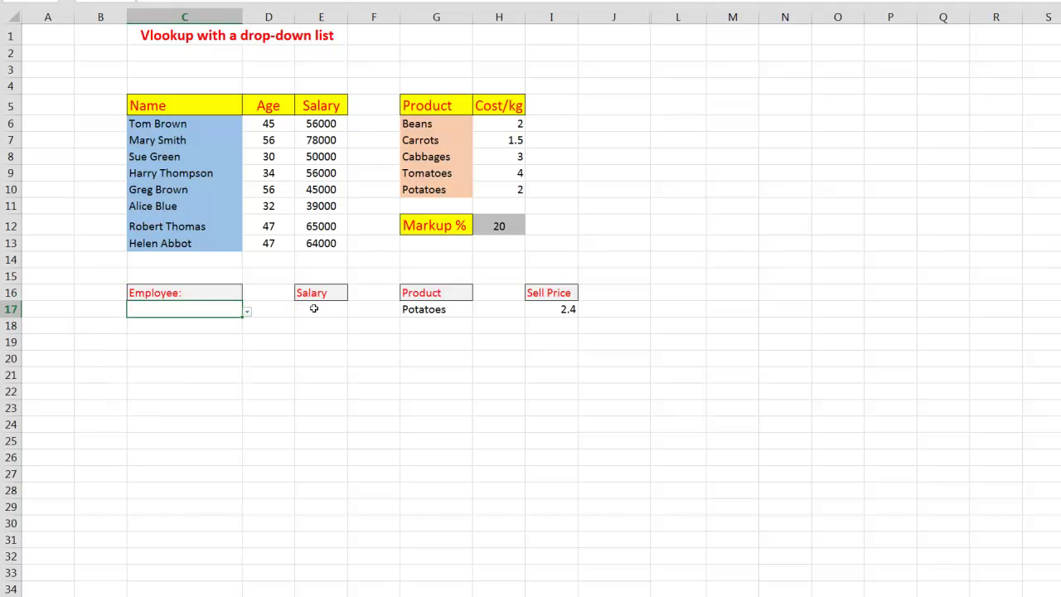
- Enter =VLOOKUP(C17,C6:E13,3,FALSE) in the Salary cell E17
click(313, 308)
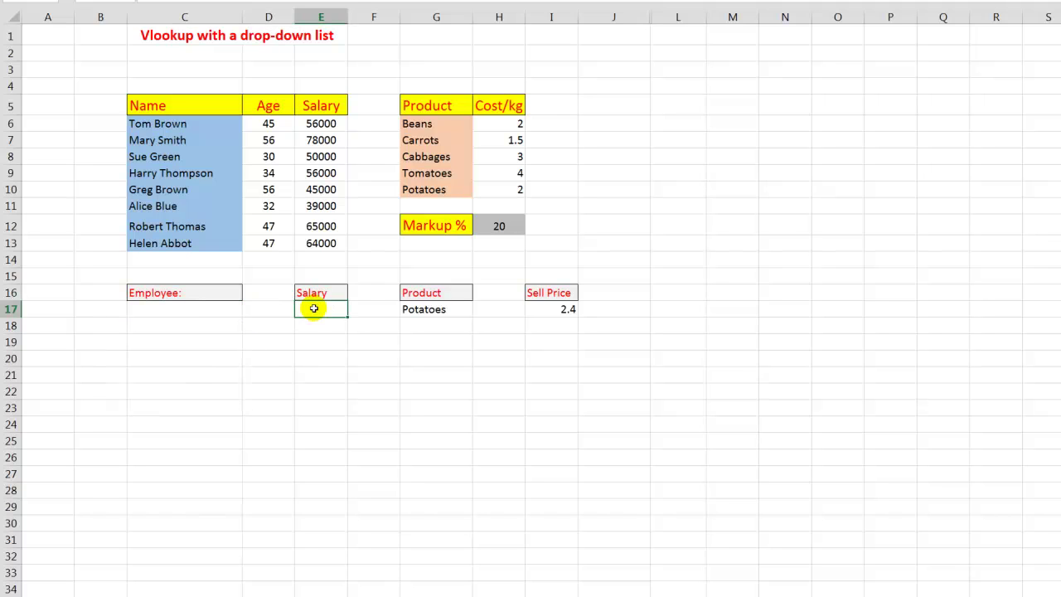
text(=v)
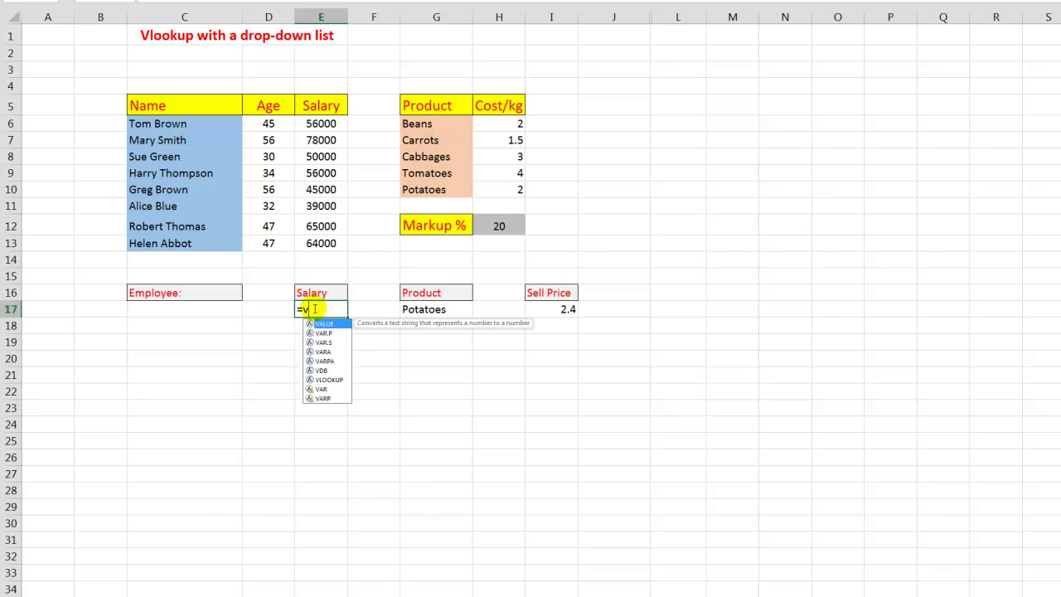
text(lookup()
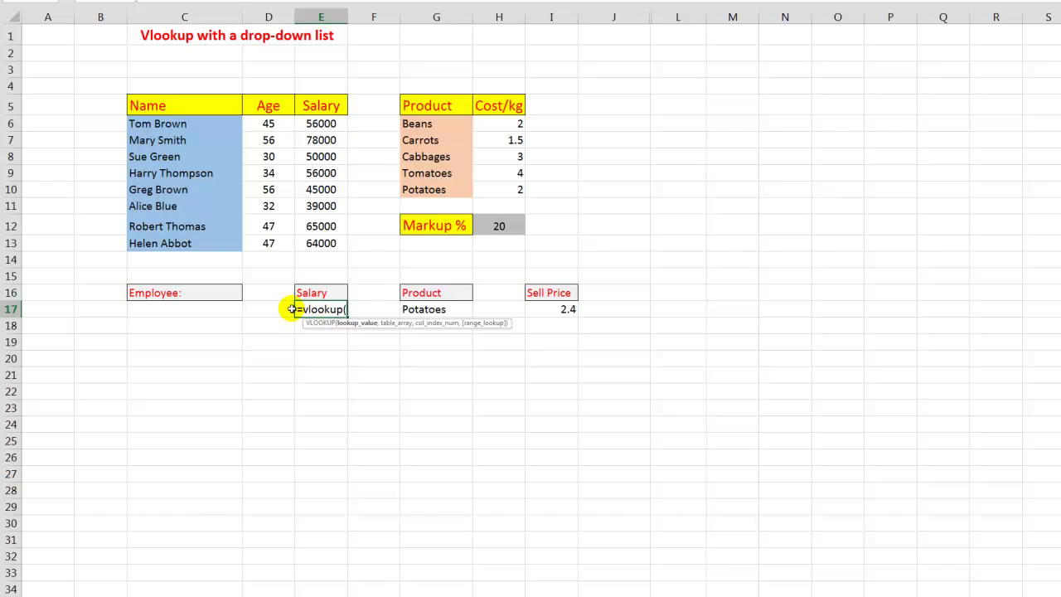
click(188, 309)
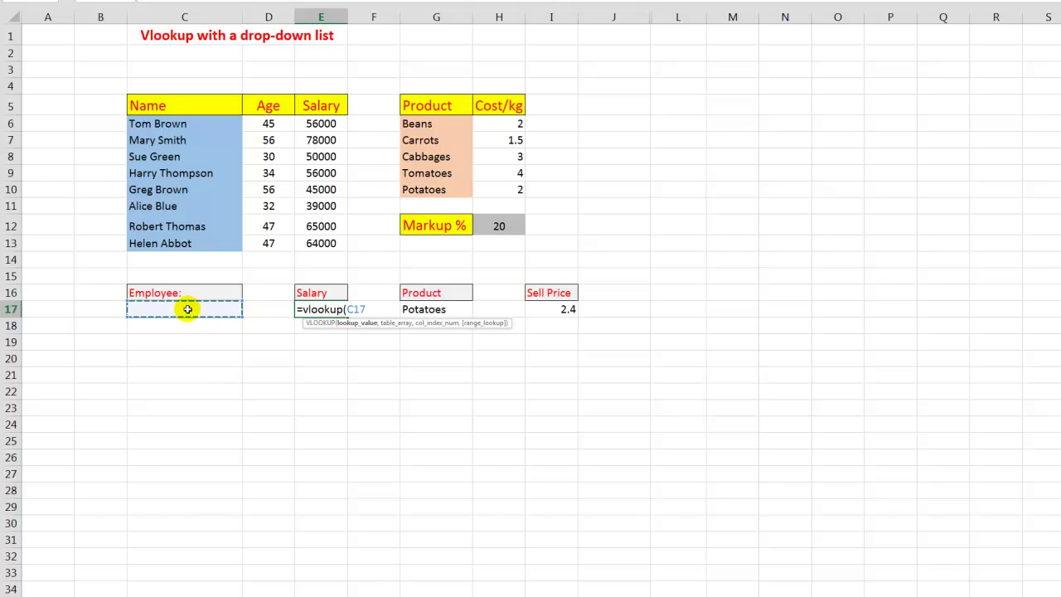
text(,)
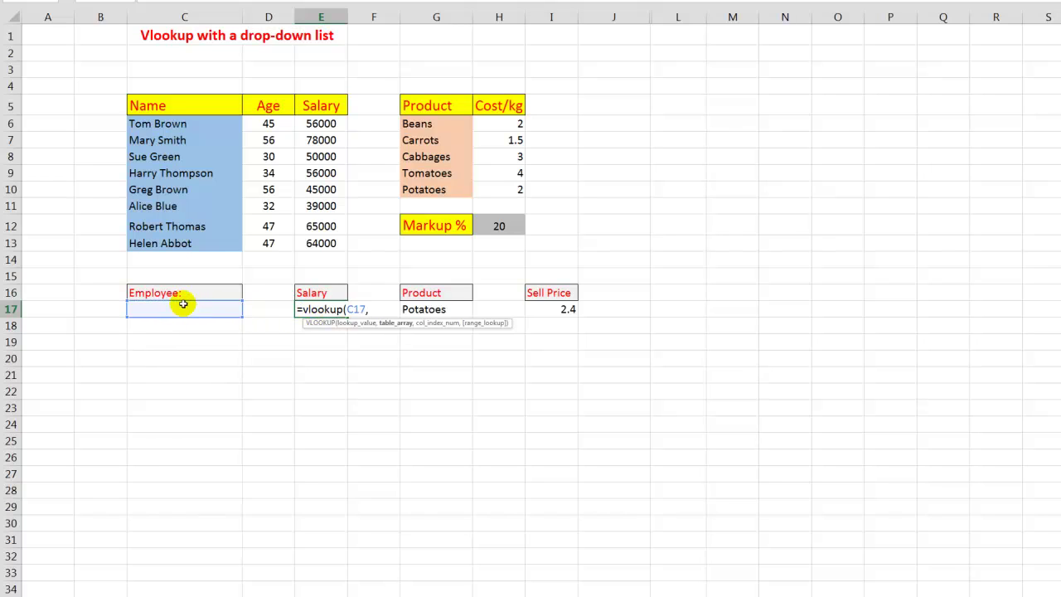
drag(184, 124, 322, 244)
text(,)
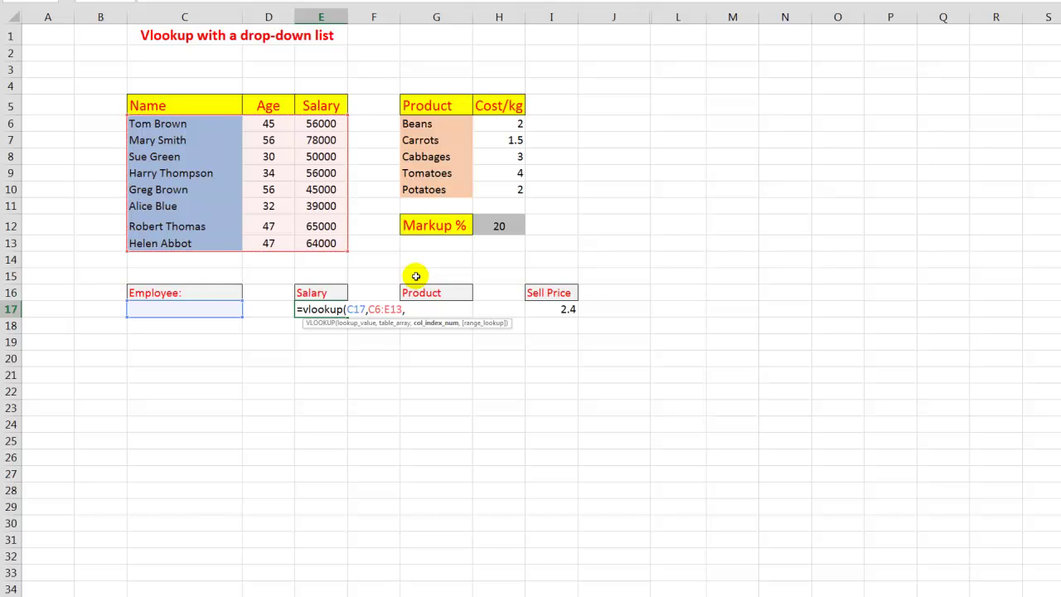
text(3,)
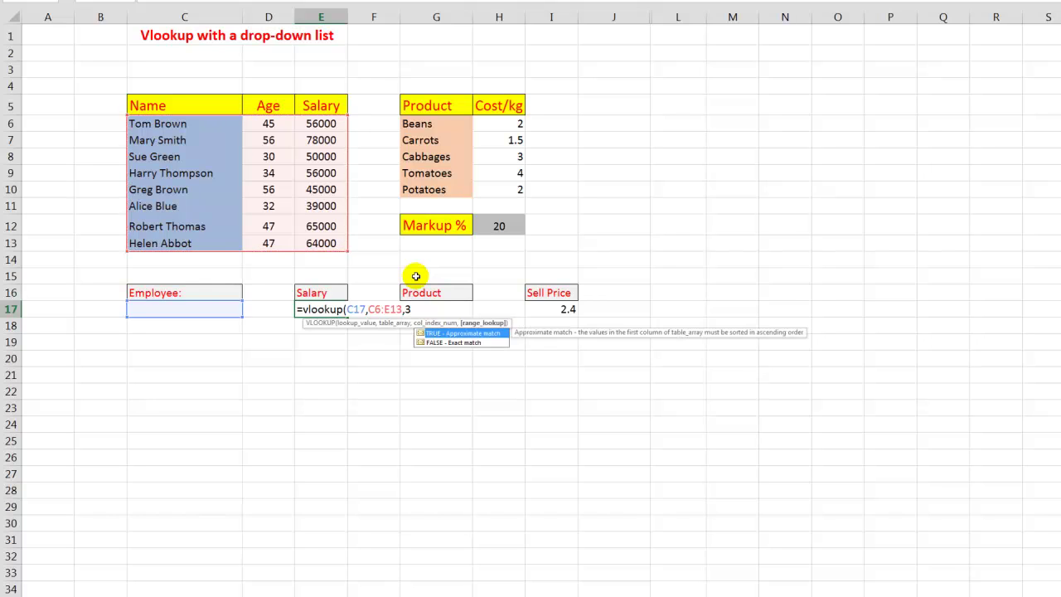
text(false))
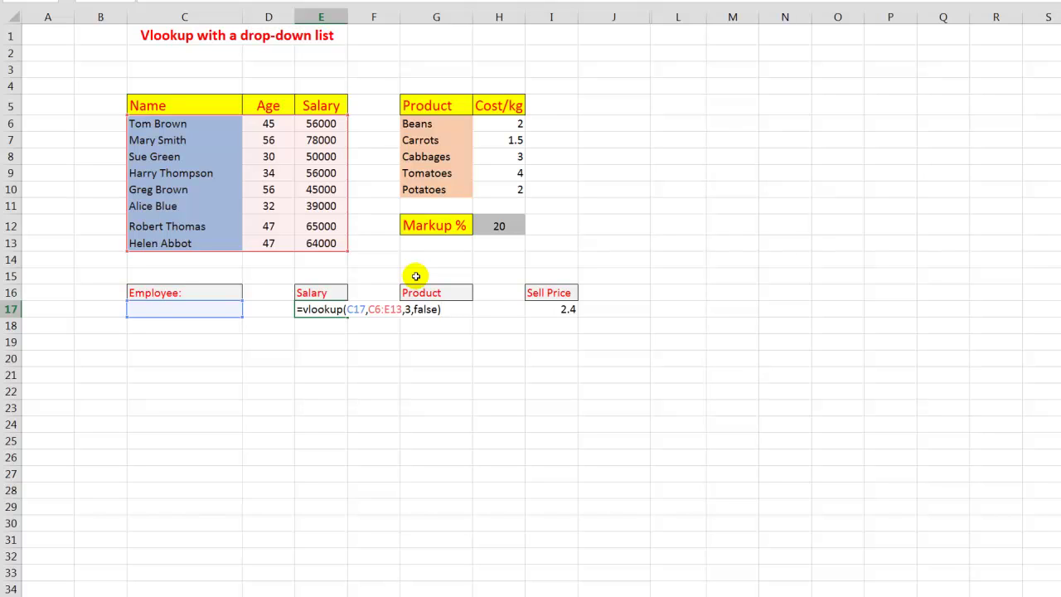
key(ctrl+Return)
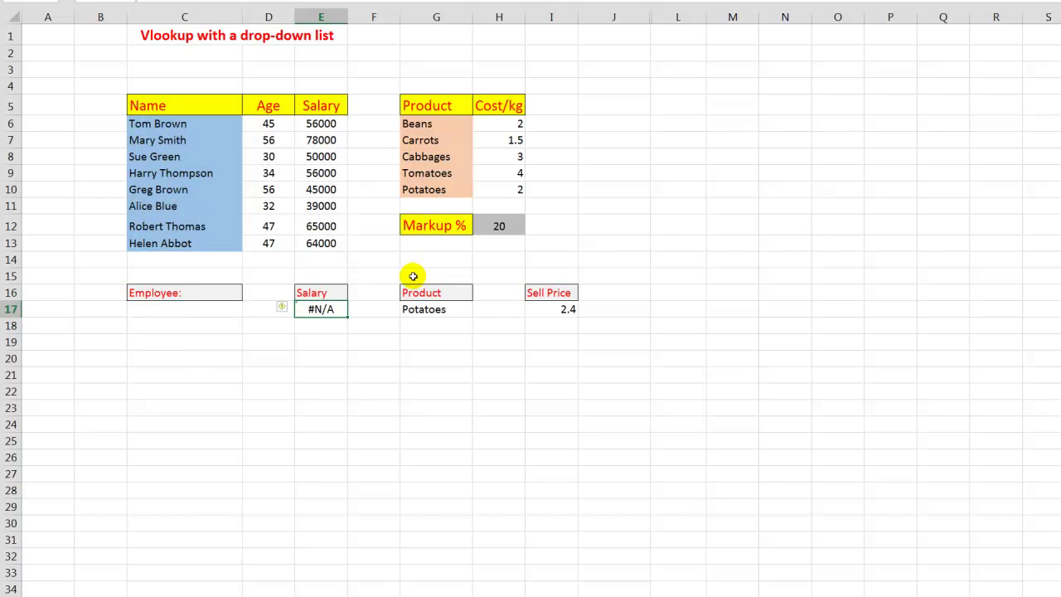
- Pick Greg Brown from the C17 drop-down, then switch to Sue Green
click(224, 307)
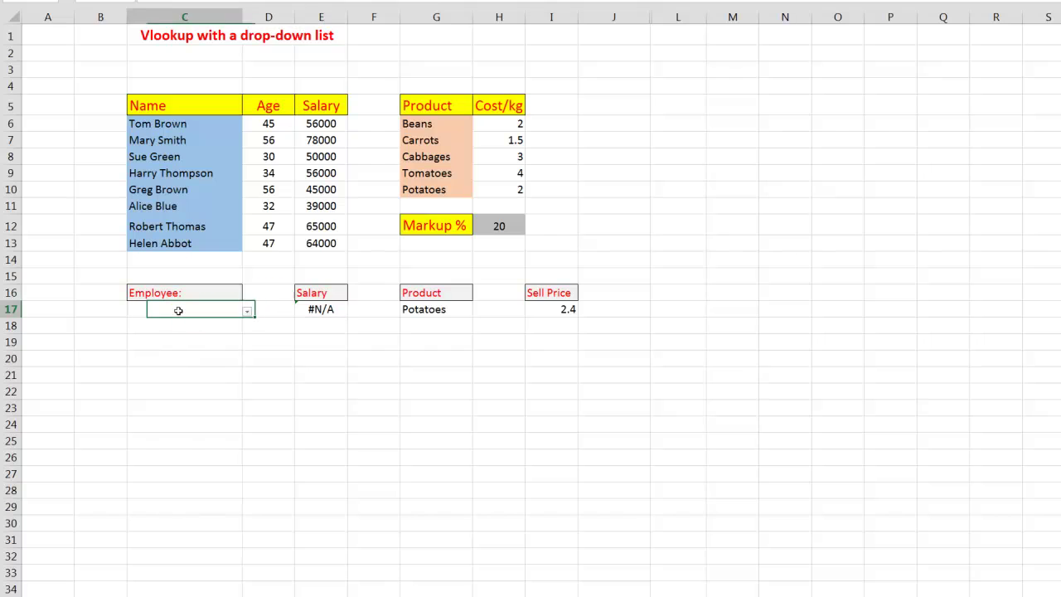
click(247, 311)
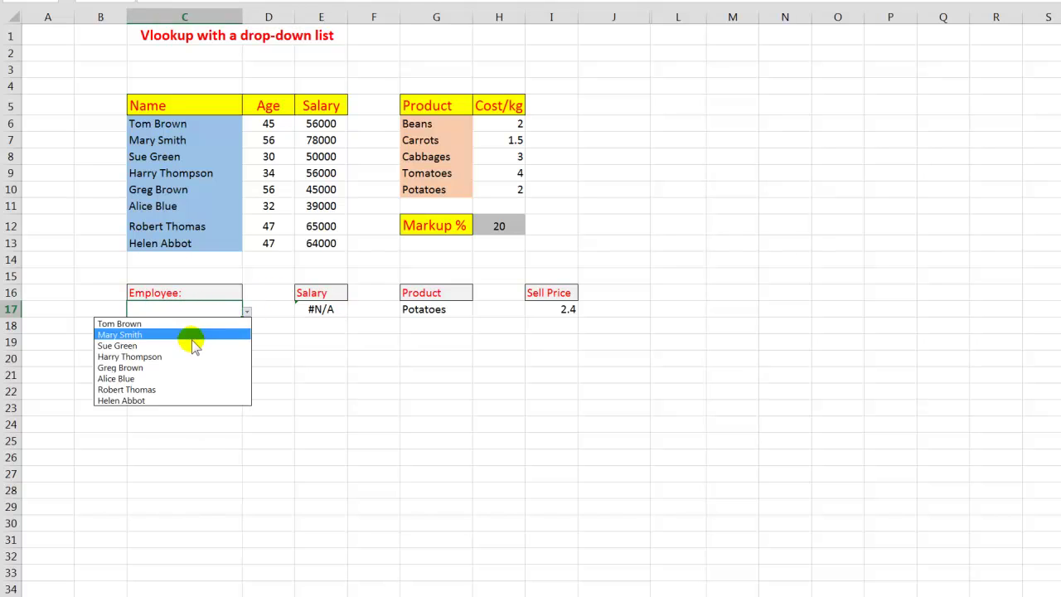
click(148, 367)
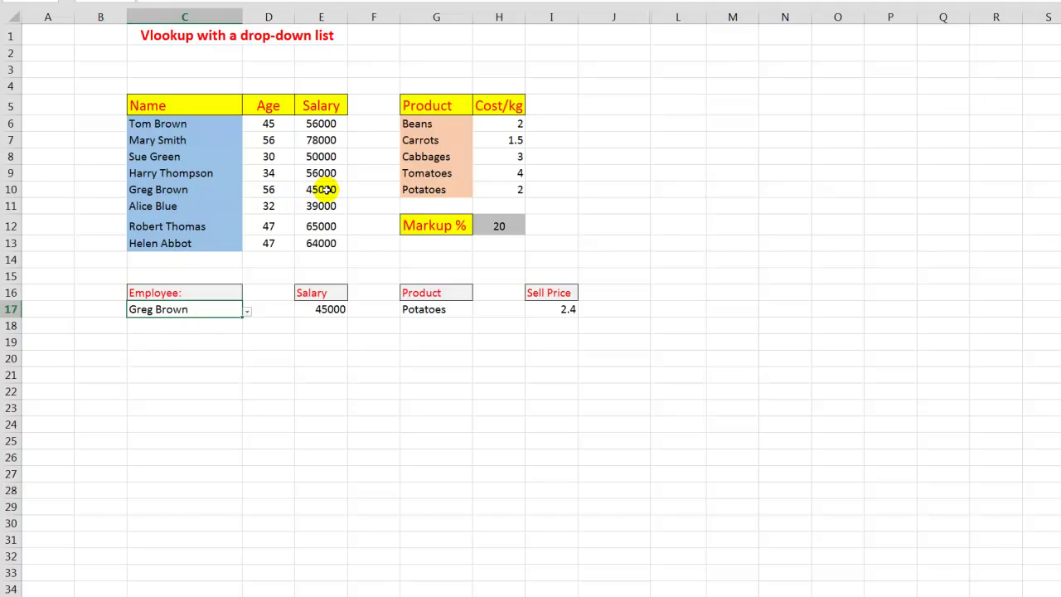
click(247, 313)
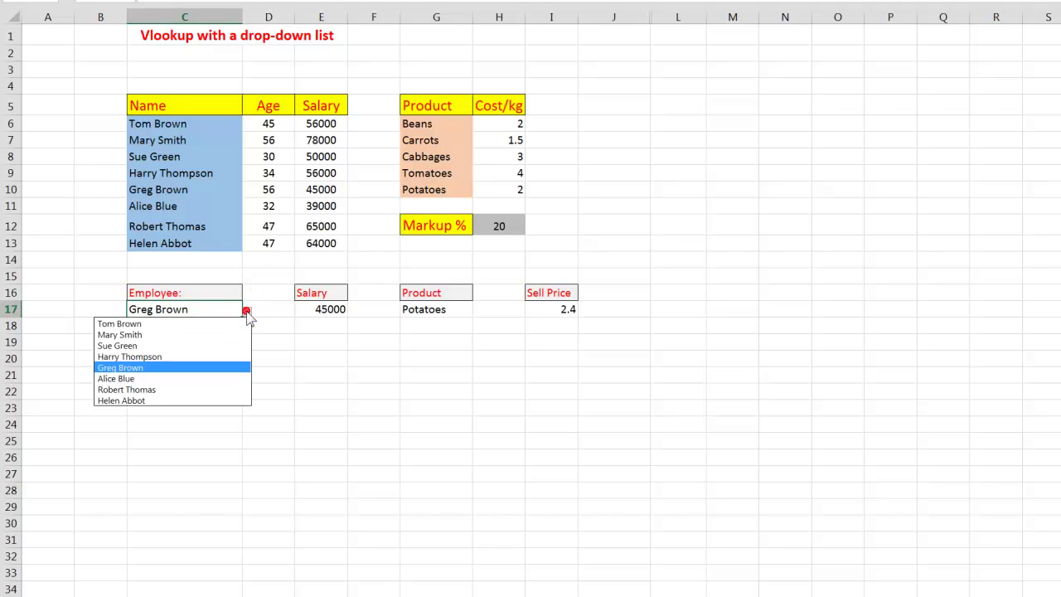
click(171, 346)
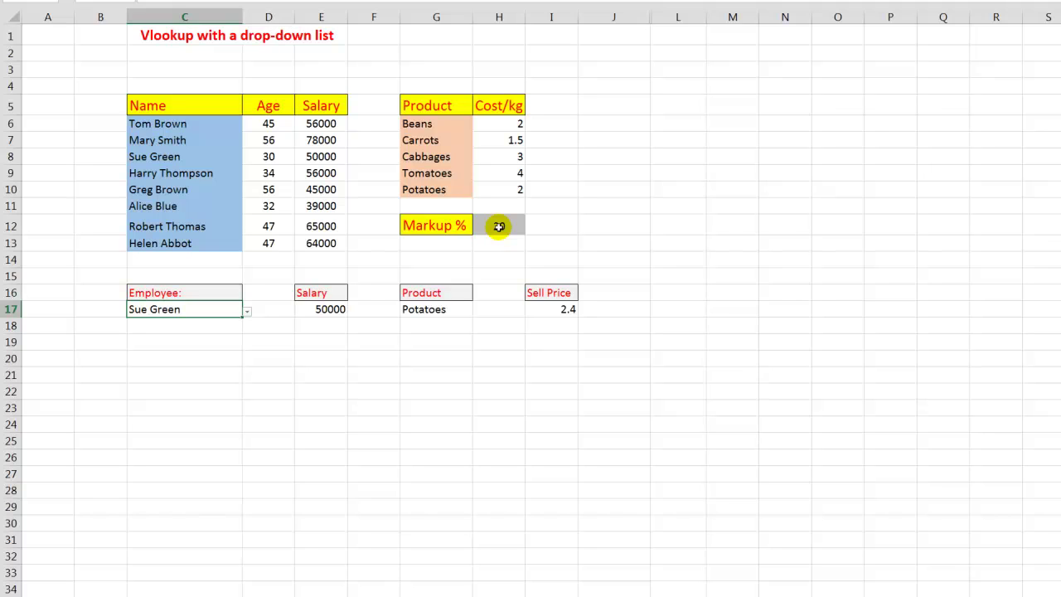
click(426, 308)
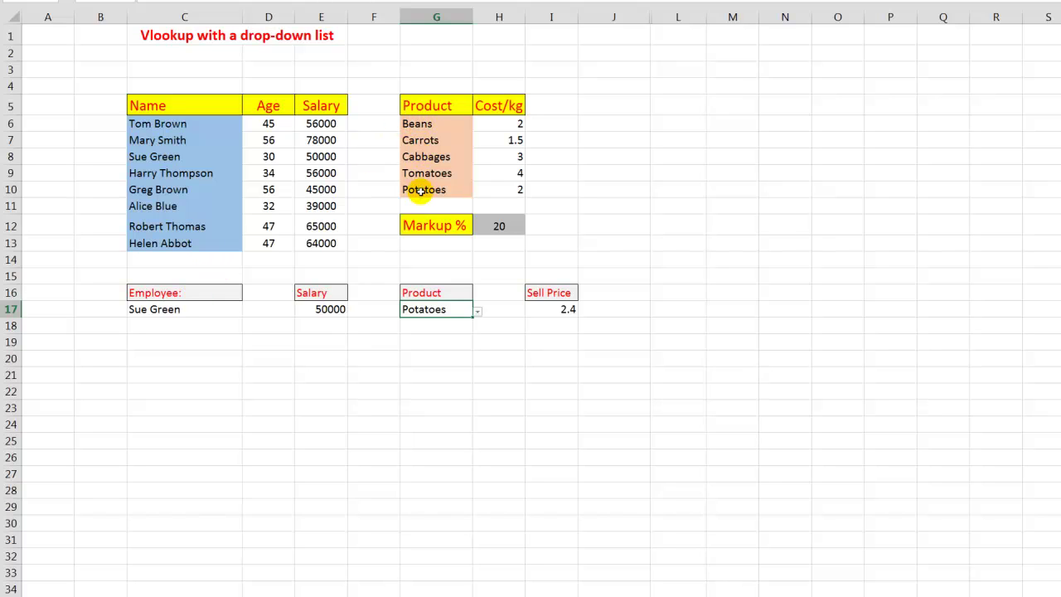
- Set the Markup % in H12 to 100 using its drop-down list
click(478, 312)
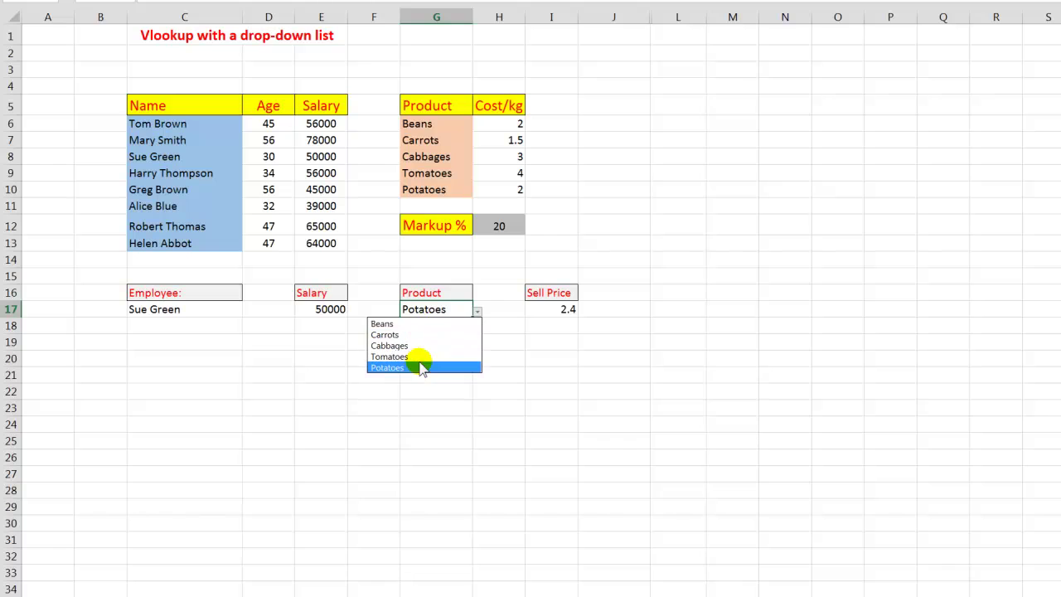
click(547, 309)
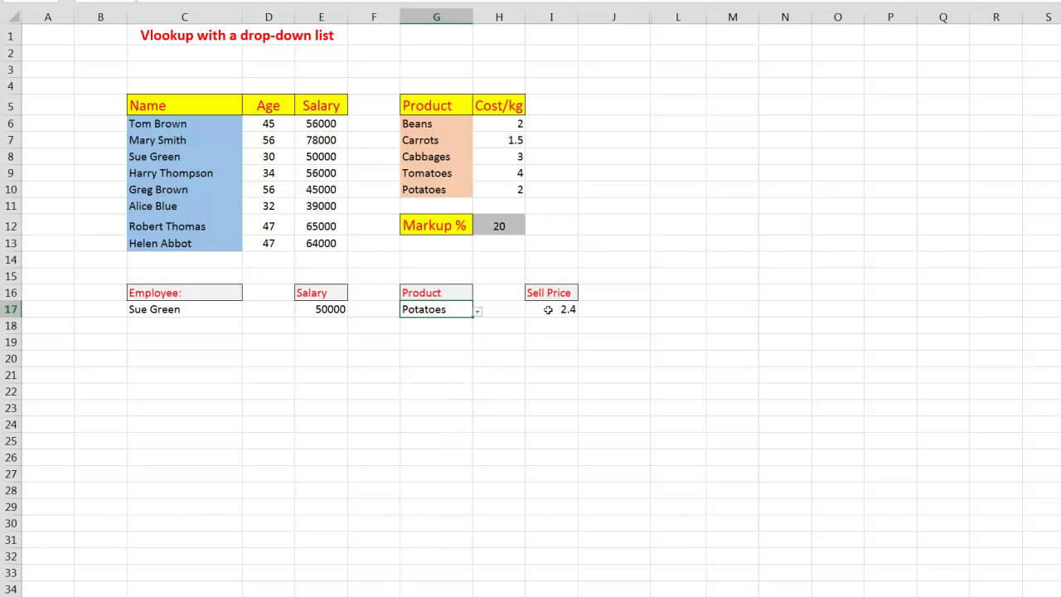
click(547, 309)
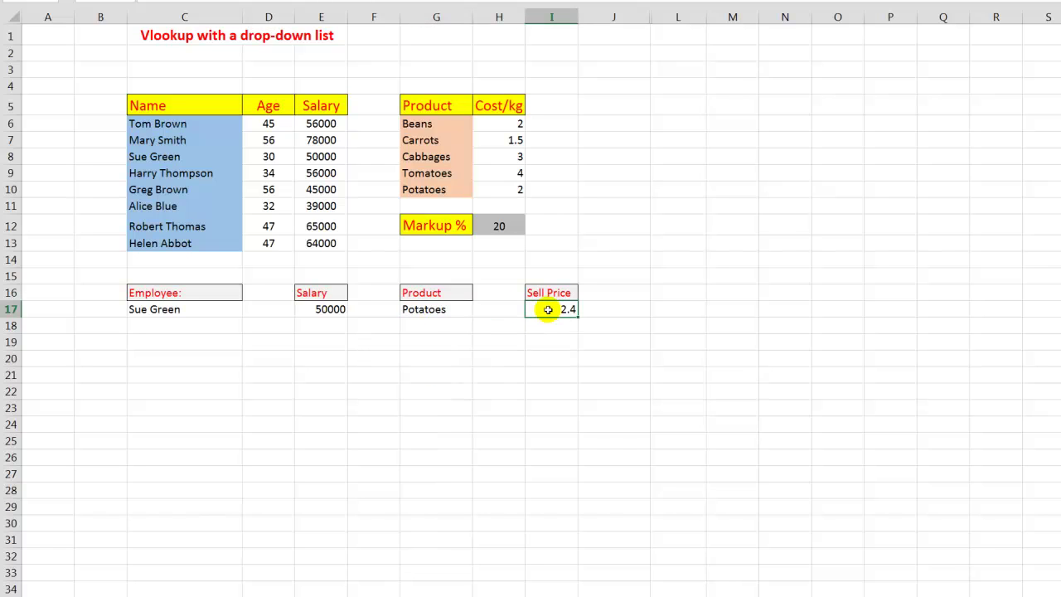
click(508, 226)
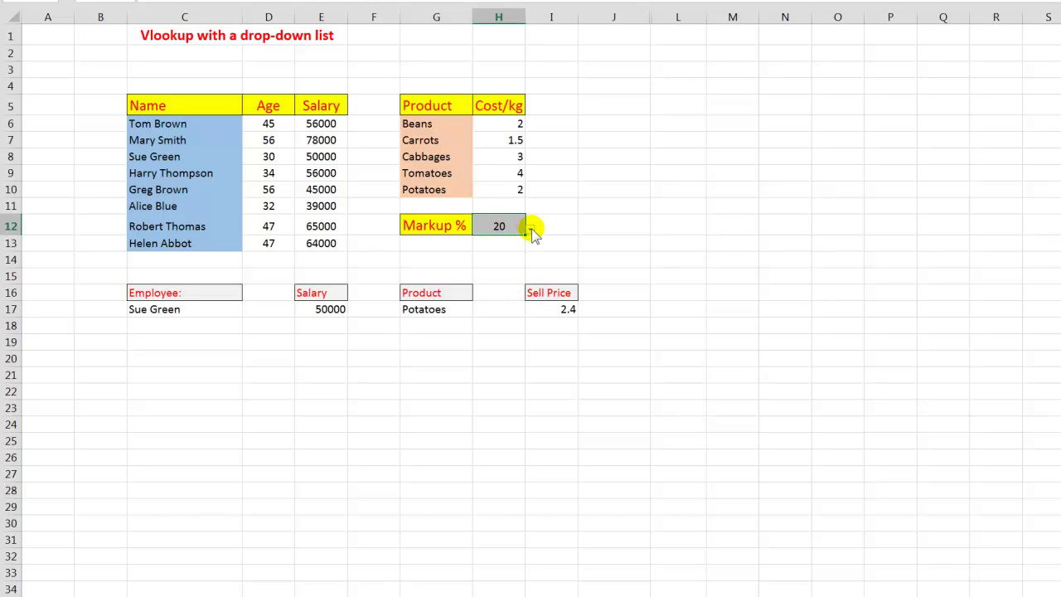
click(531, 230)
click(531, 230)
click(530, 231)
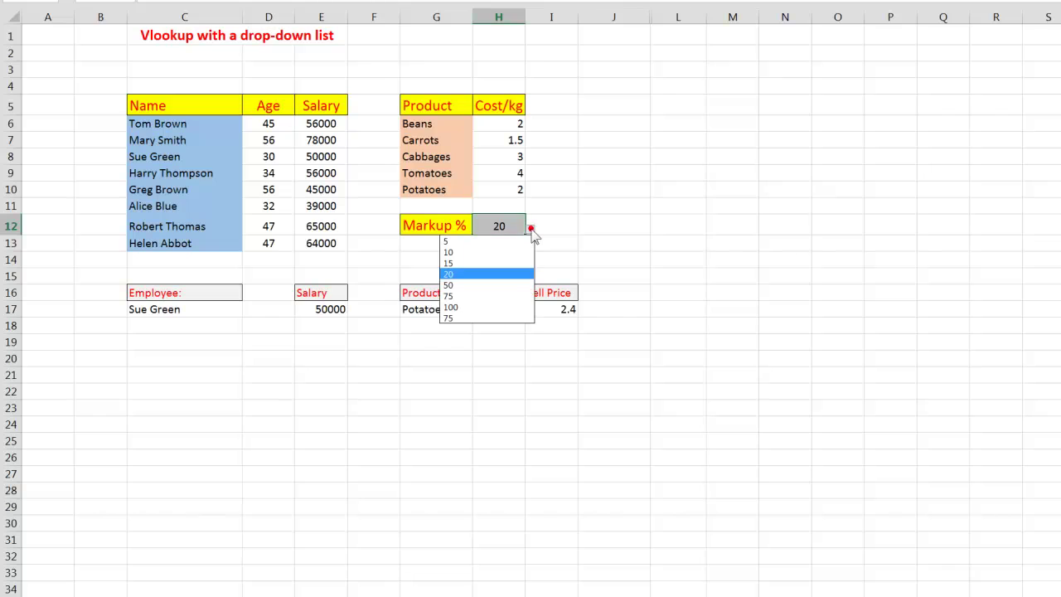
click(492, 308)
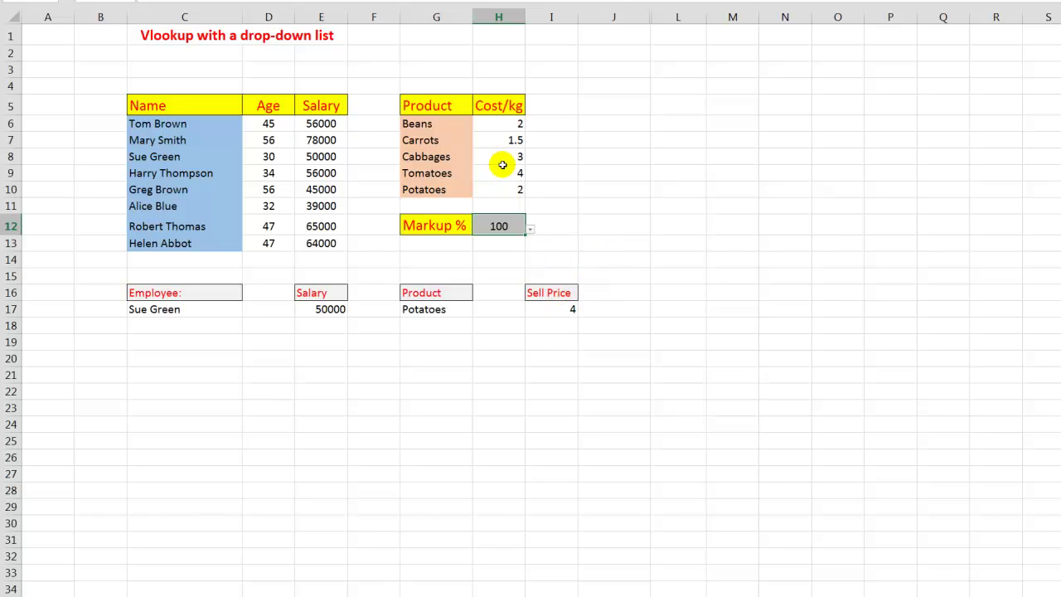
- Choose Carrots as the product in G17
click(428, 295)
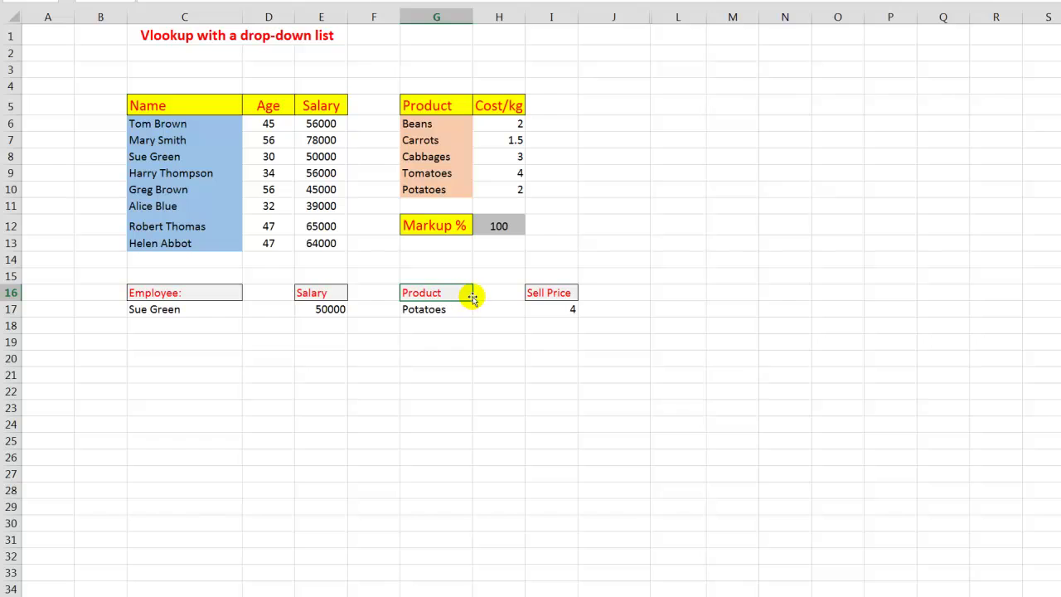
click(451, 309)
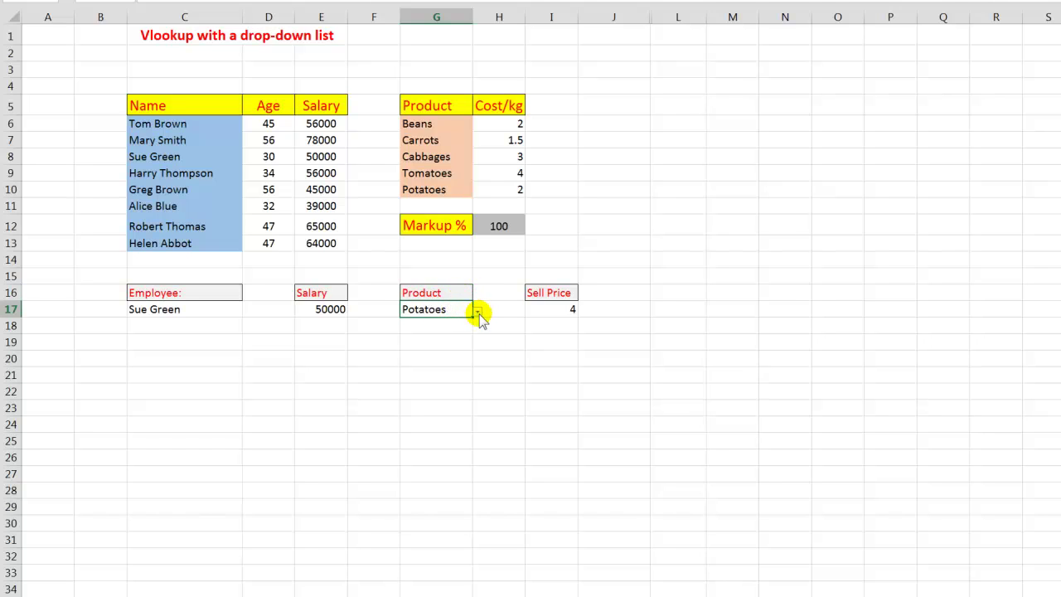
click(478, 312)
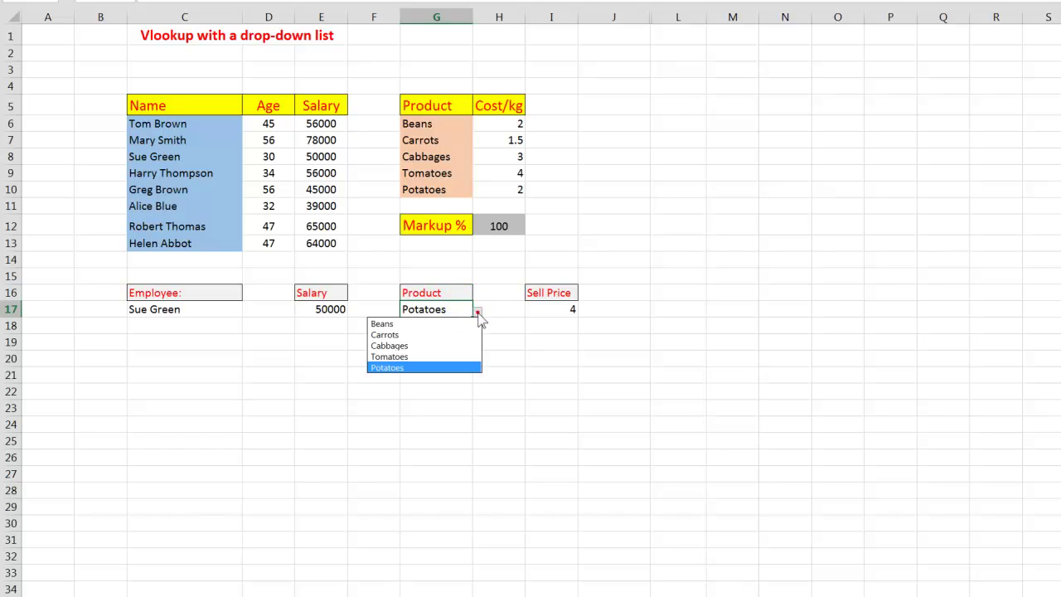
click(431, 335)
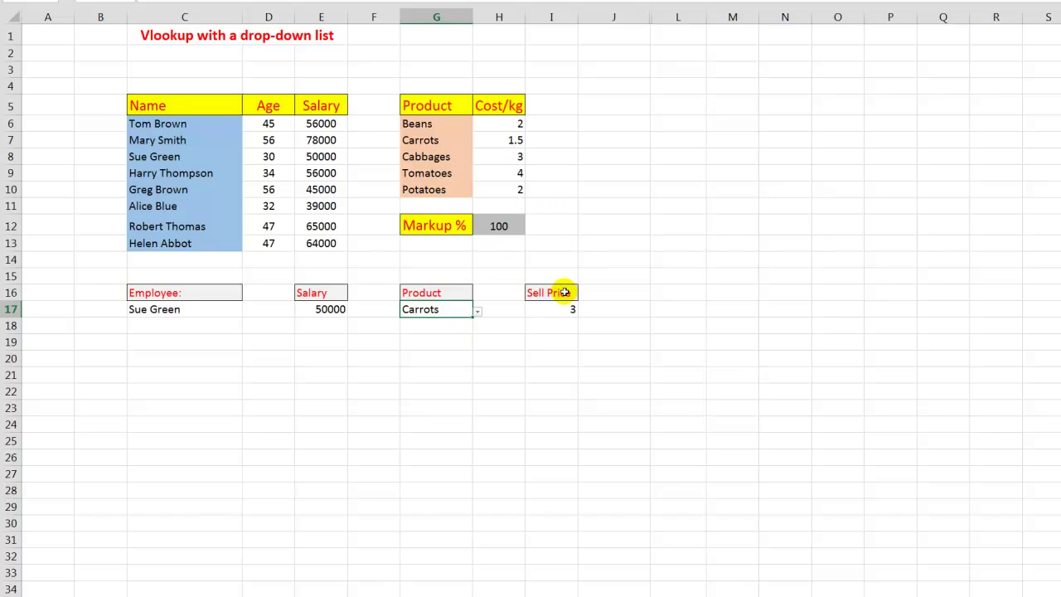
- Change the Markup % in H12 to 75
click(503, 227)
click(531, 228)
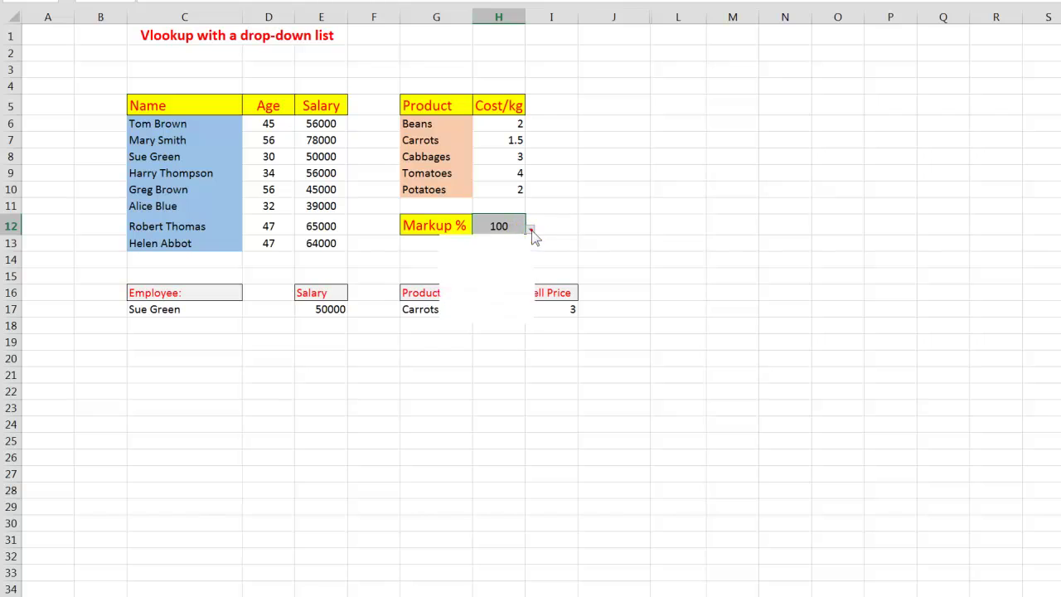
click(466, 296)
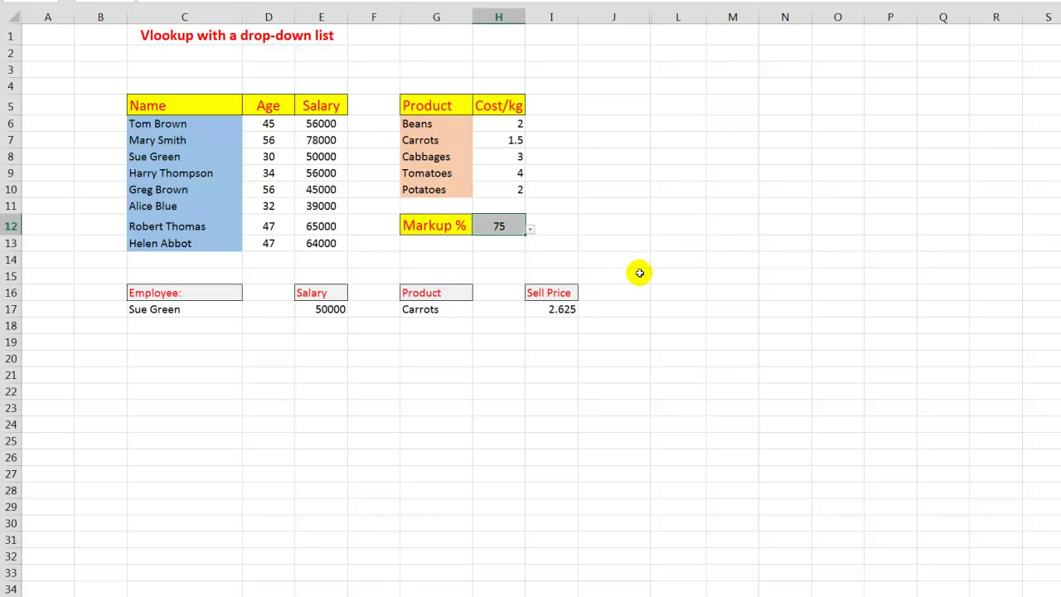
click(545, 309)
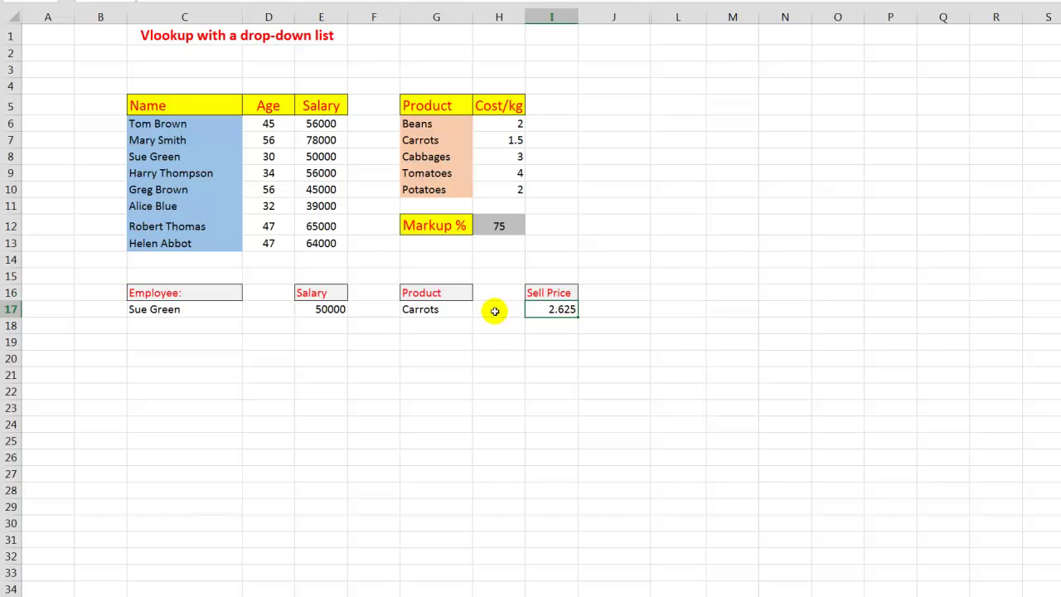
click(494, 311)
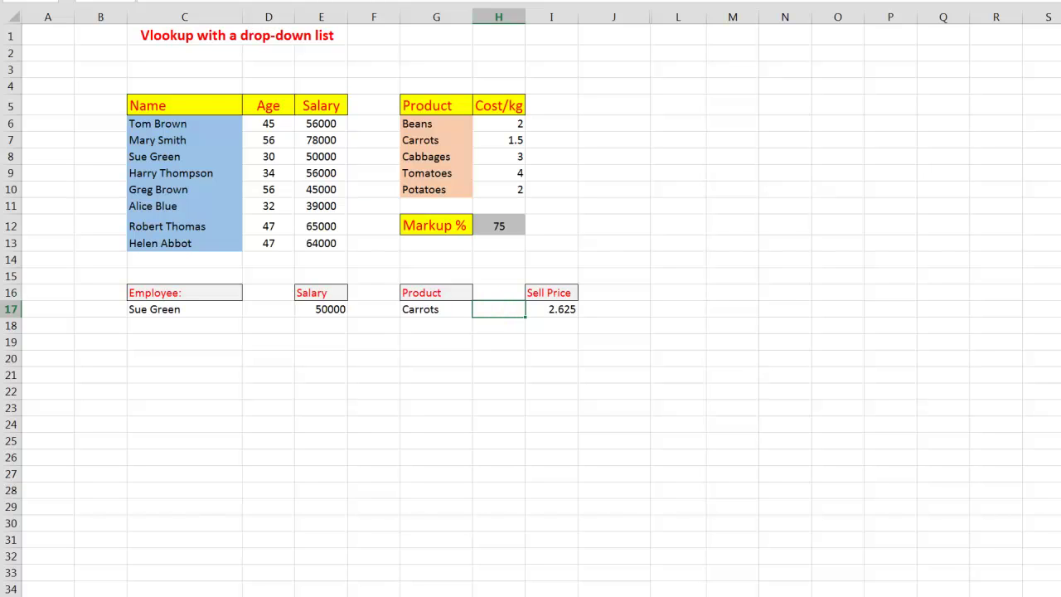
key(alt+h)
key(h)
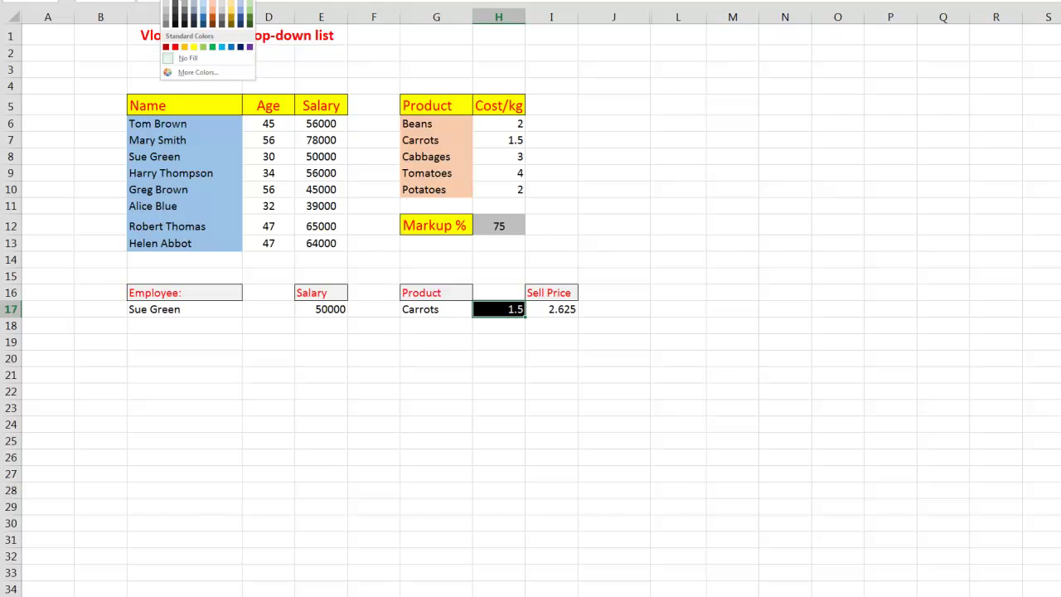
click(174, 6)
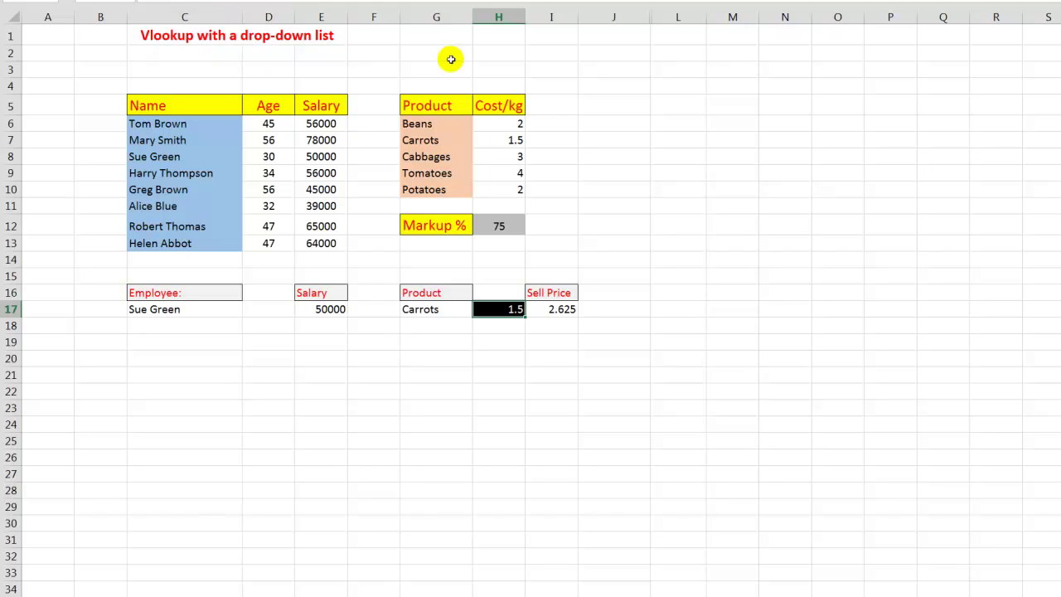
click(551, 71)
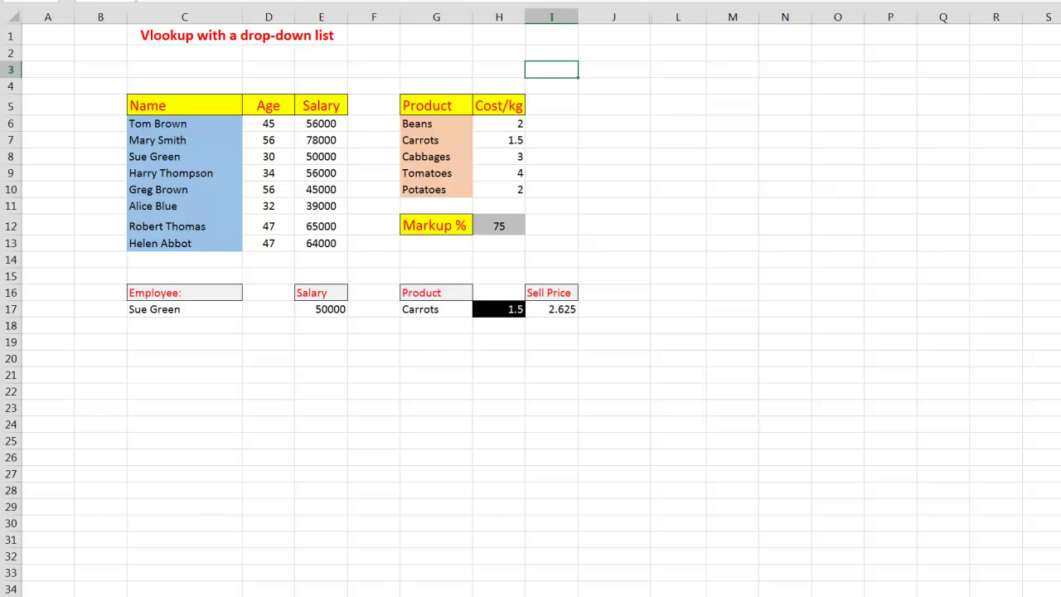
key(alt+h)
key(h)
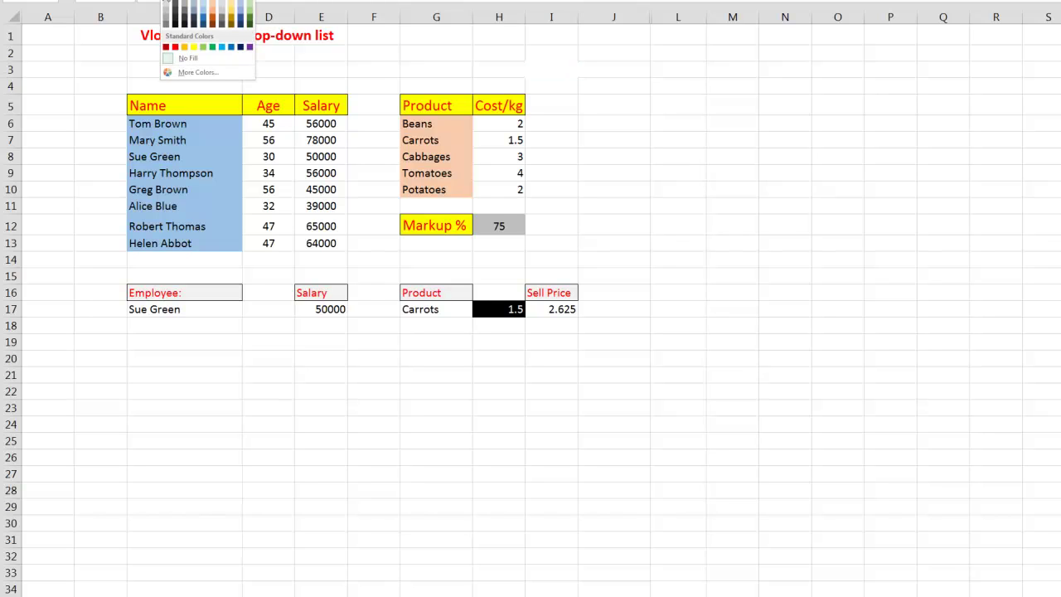
key(Escape)
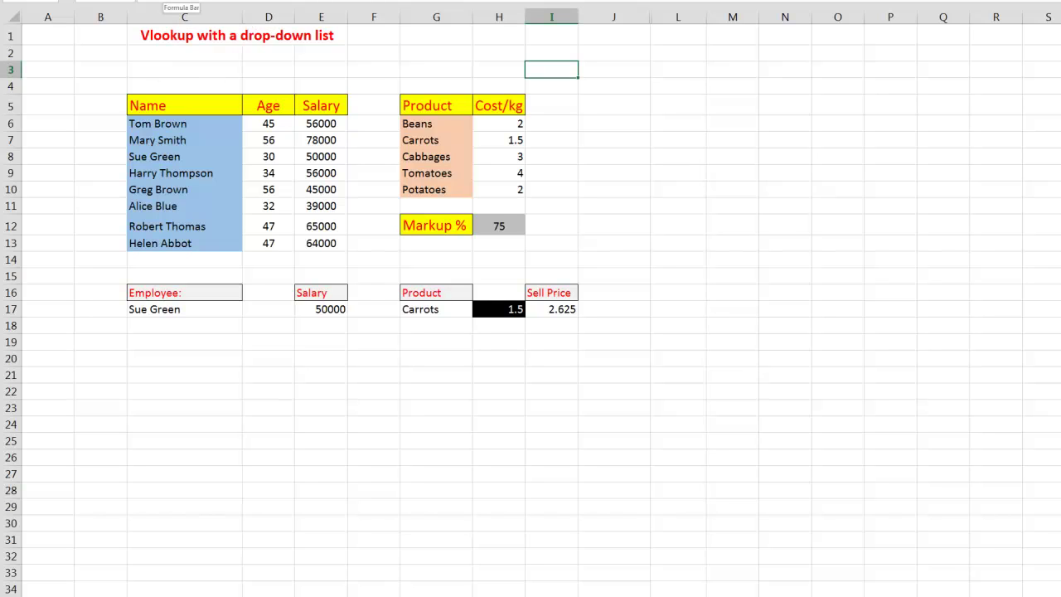
click(499, 311)
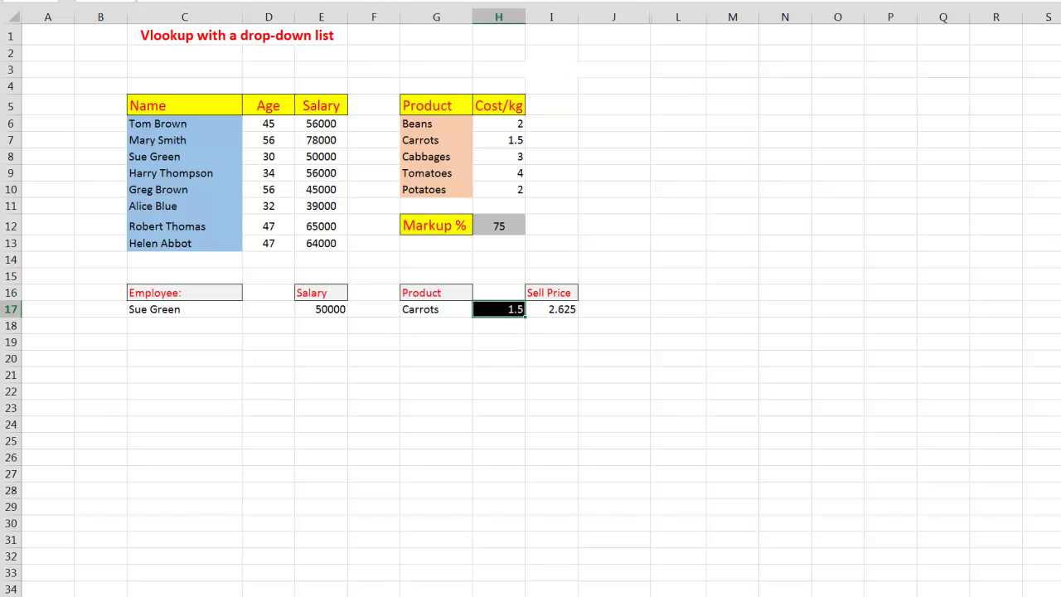
key(Delete)
click(739, 279)
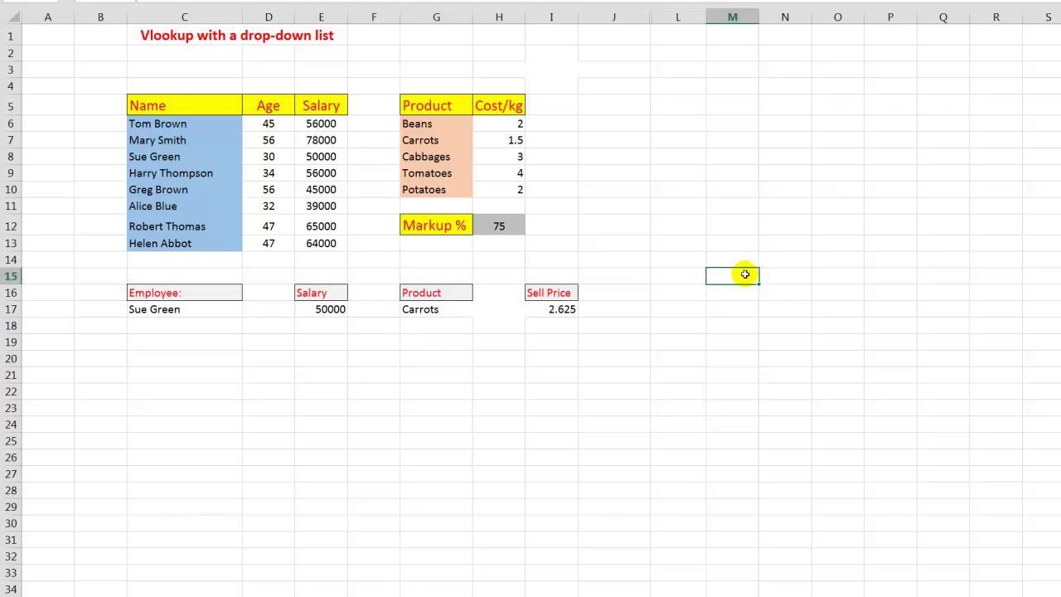